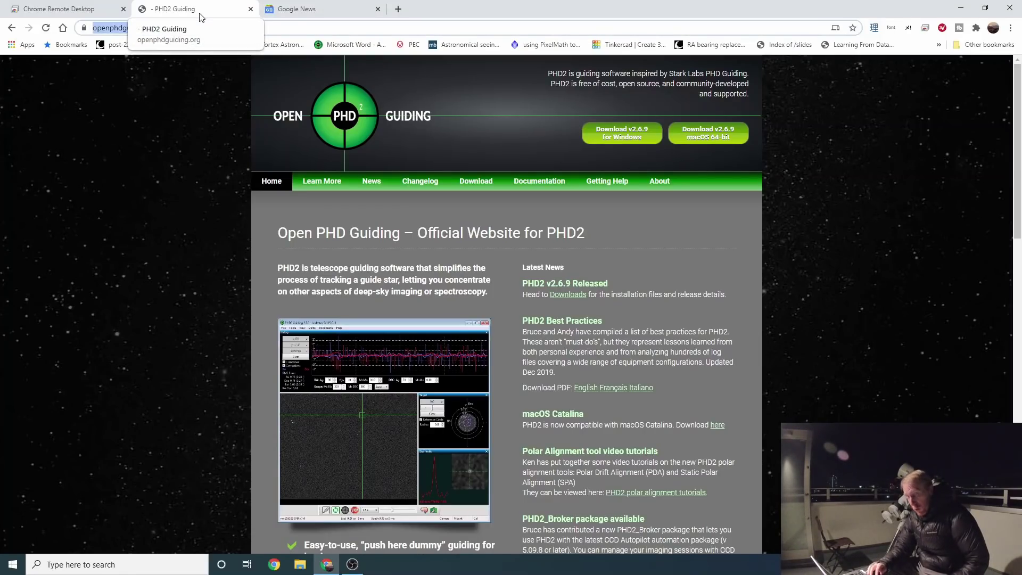
# Open the PHD2 development snapshot builds page from the site's download page
pyautogui.click(479, 183)
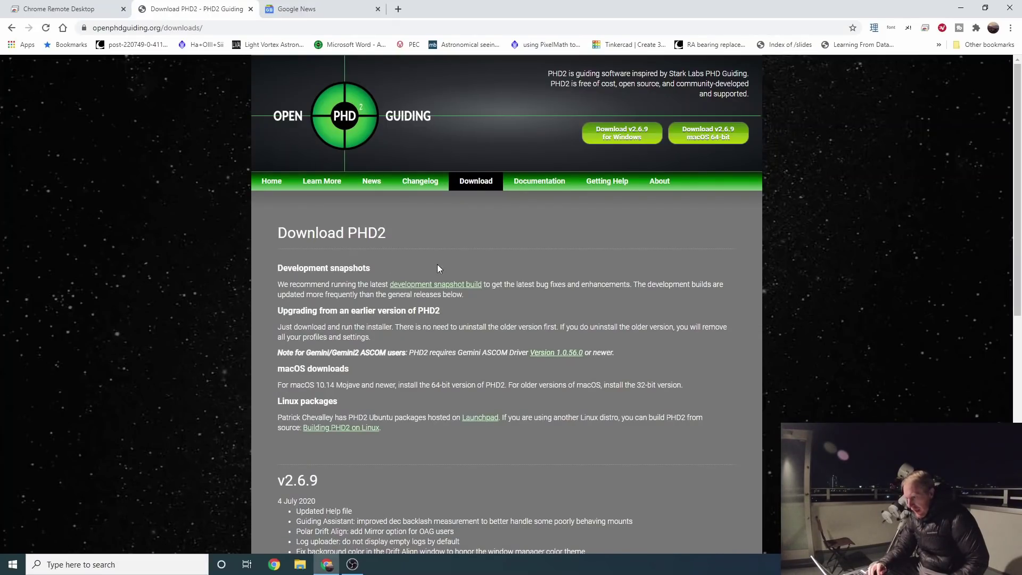
pyautogui.doubleClick(297, 268)
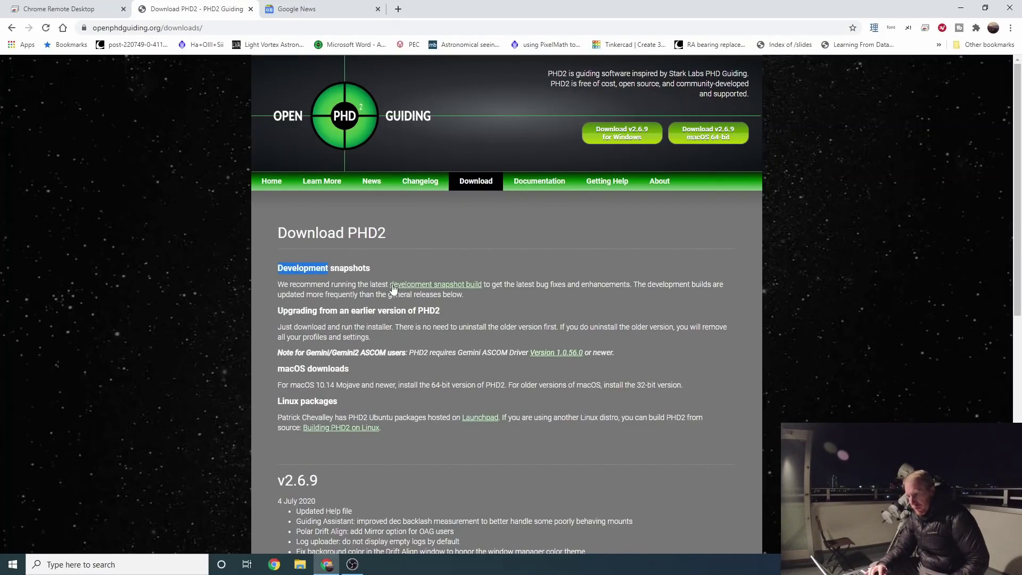
pyautogui.click(423, 287)
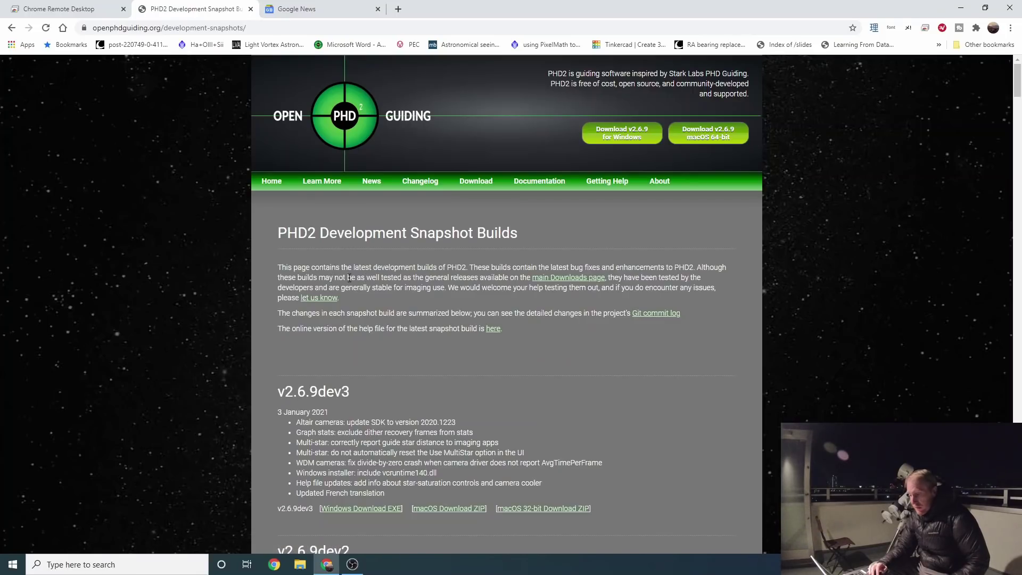
# Review the release notes of v2.6.9dev3 and v2.6.9dev2, including the multi-star guiding entry
pyautogui.scroll(-4, 440, 359)
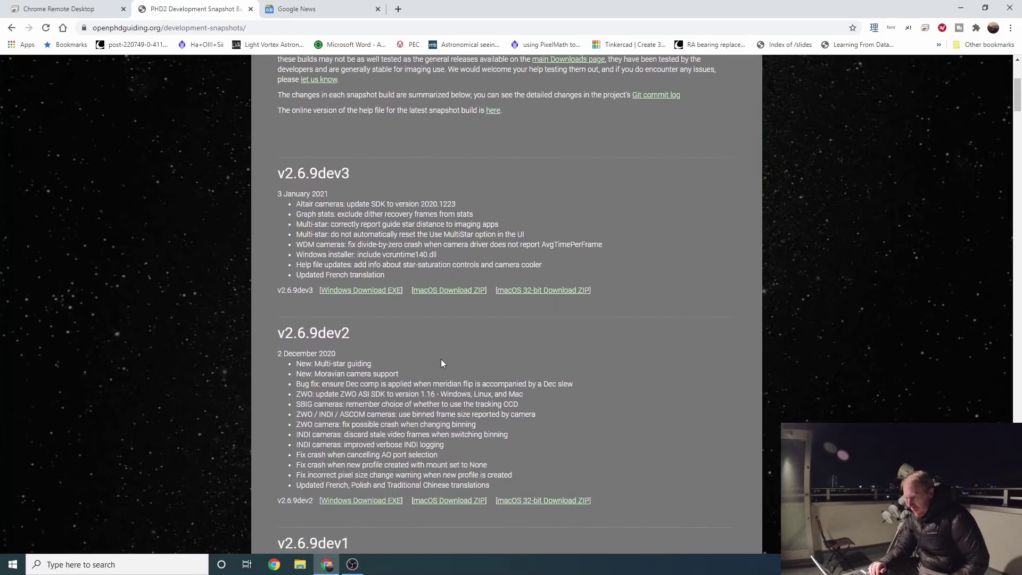
pyautogui.moveTo(369, 168); pyautogui.dragTo(319, 171)
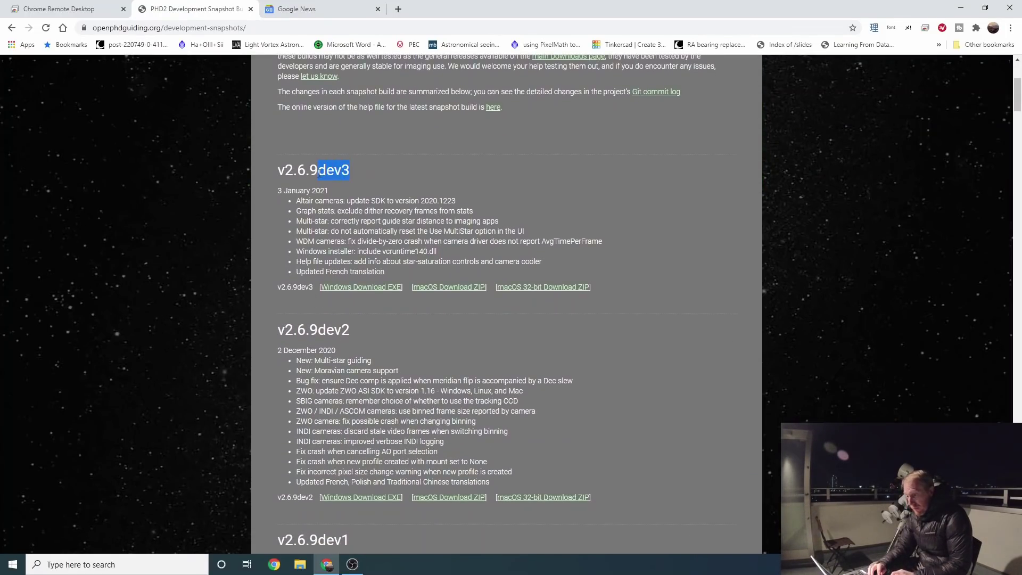
pyautogui.moveTo(353, 329); pyautogui.dragTo(323, 332)
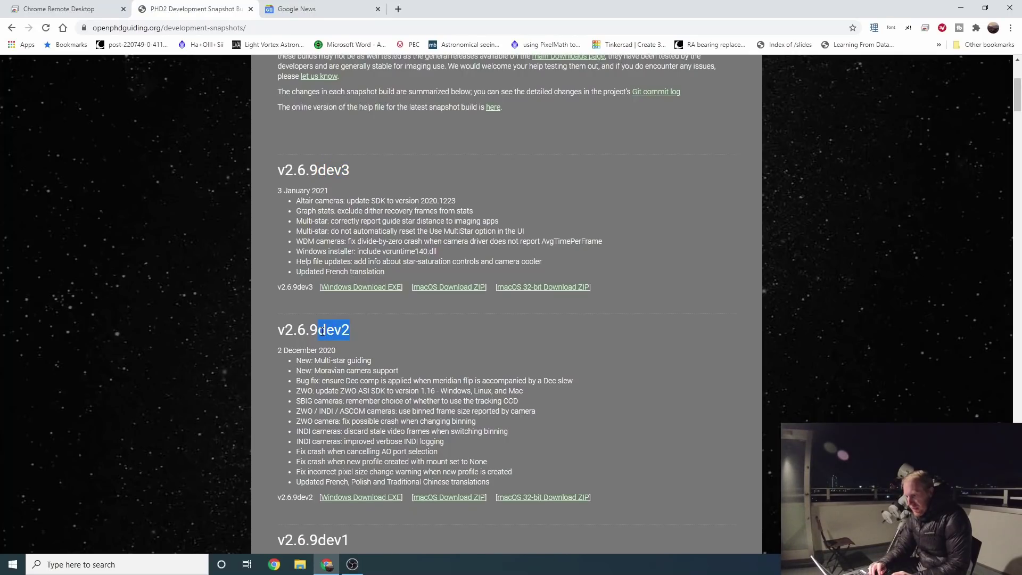
pyautogui.moveTo(379, 362); pyautogui.dragTo(287, 364)
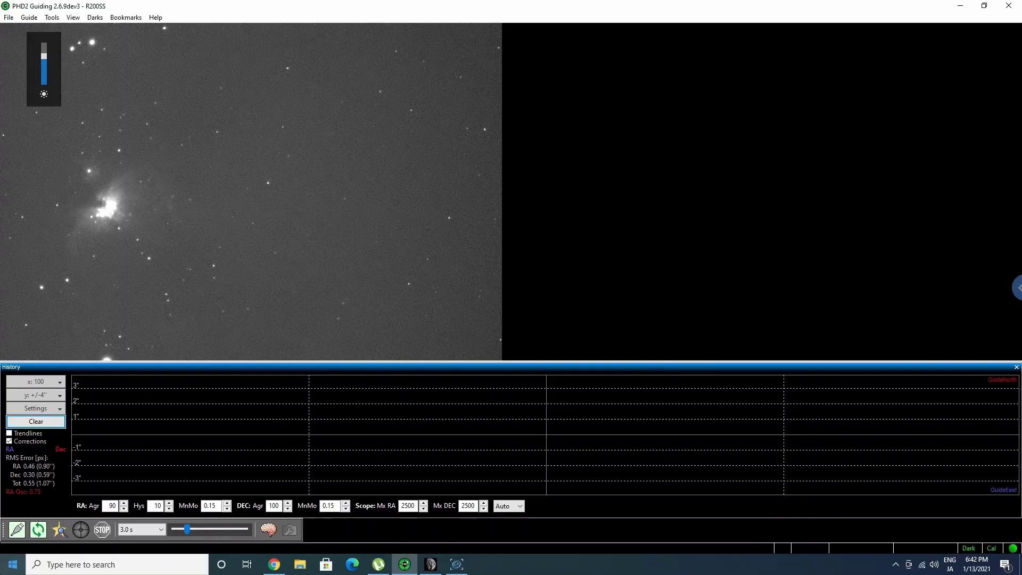
# In PHD2, start looping exposures with an auto-selected guide star and check the advanced guiding settings without changing them
pyautogui.click(38, 531)
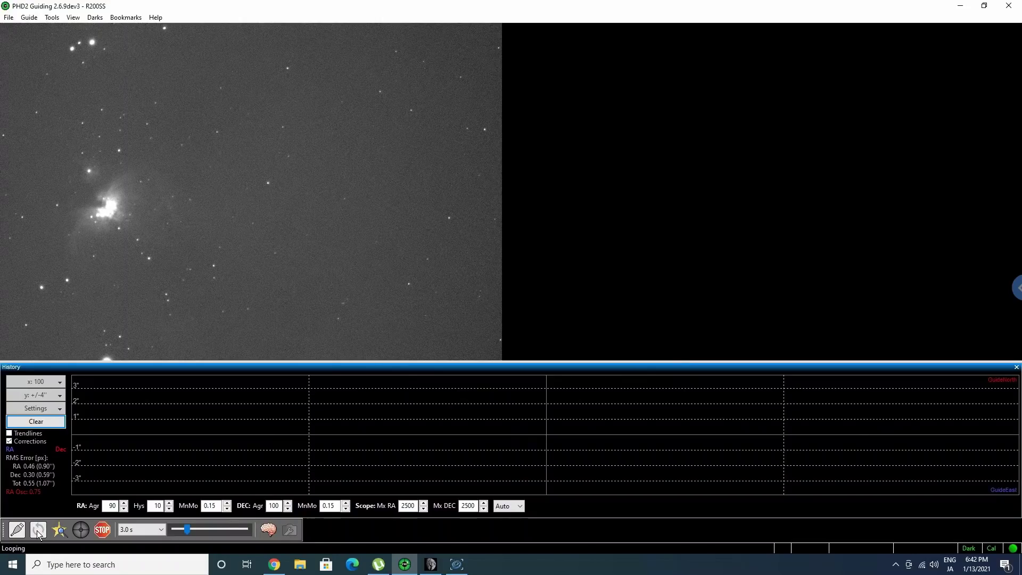
pyautogui.hotkey('alt', 's')
pyautogui.click(269, 530)
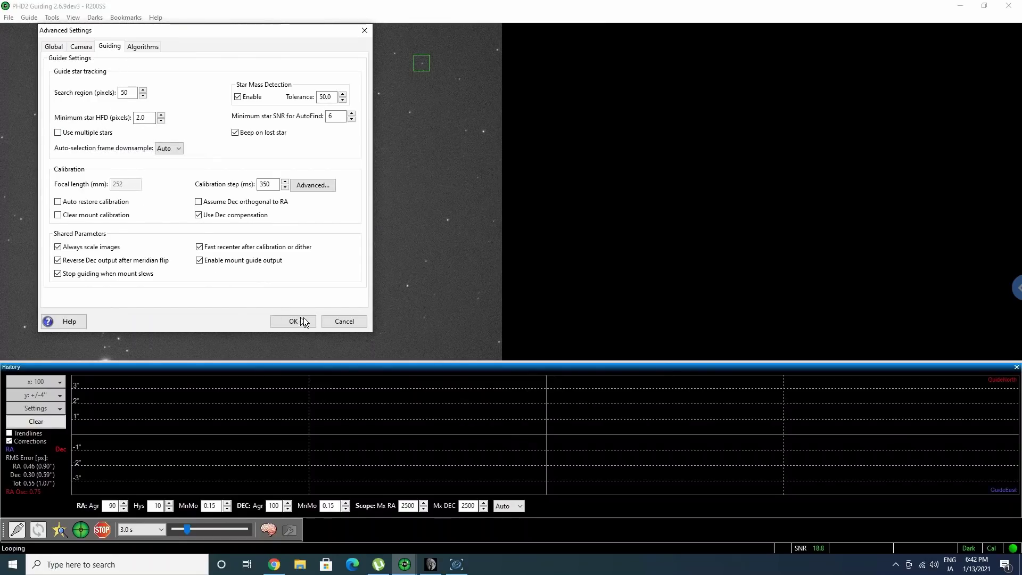
pyautogui.click(340, 320)
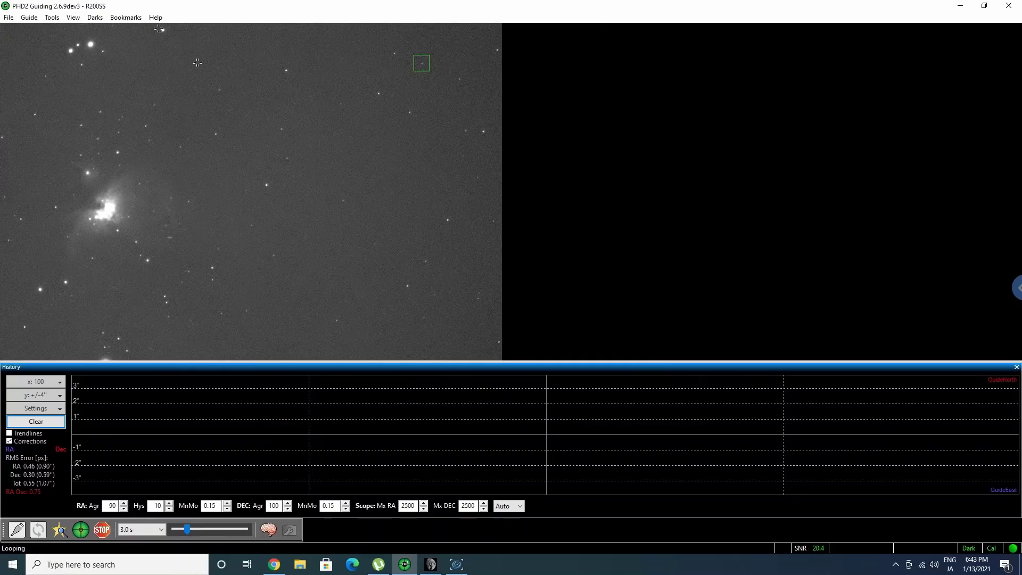
# Auto-select a guide star again and start single-star guiding on it
pyautogui.click(32, 18)
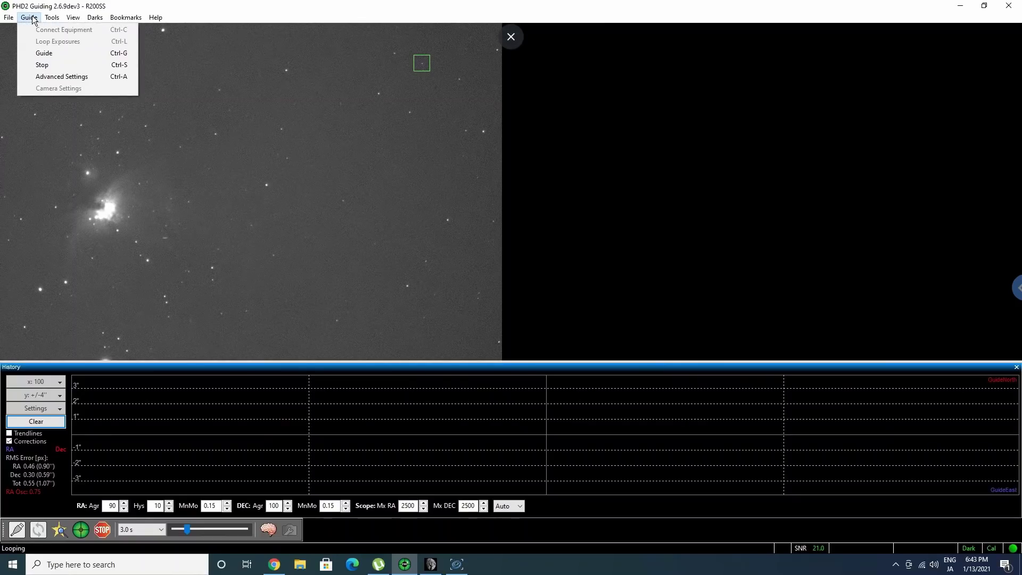
pyautogui.moveTo(51, 18)
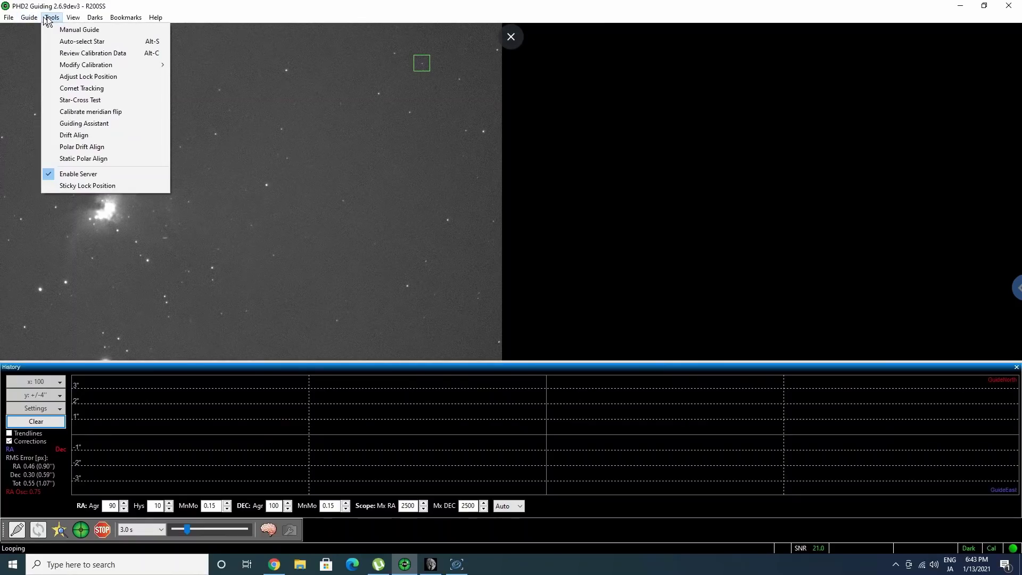
pyautogui.click(86, 41)
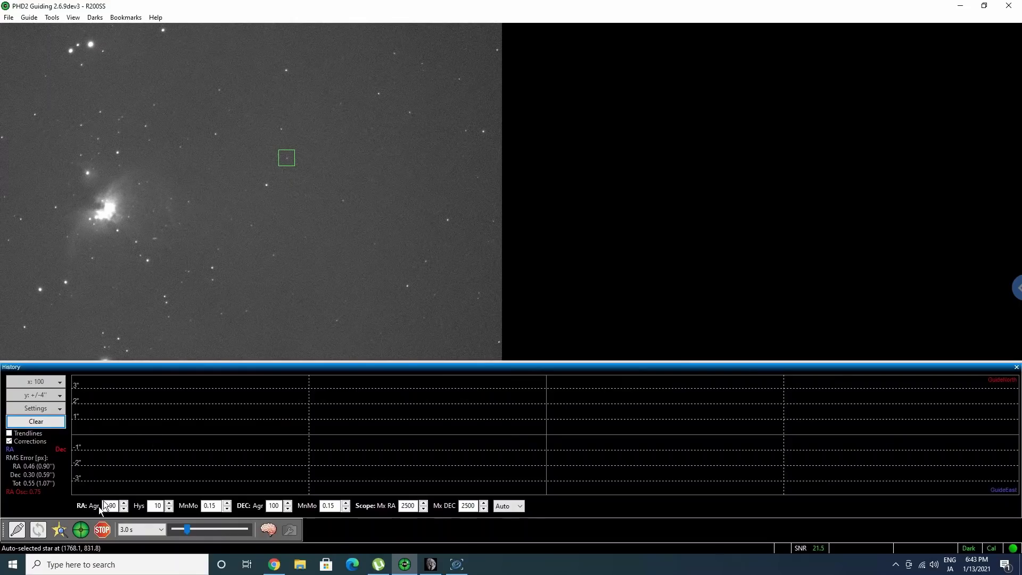
pyautogui.click(82, 534)
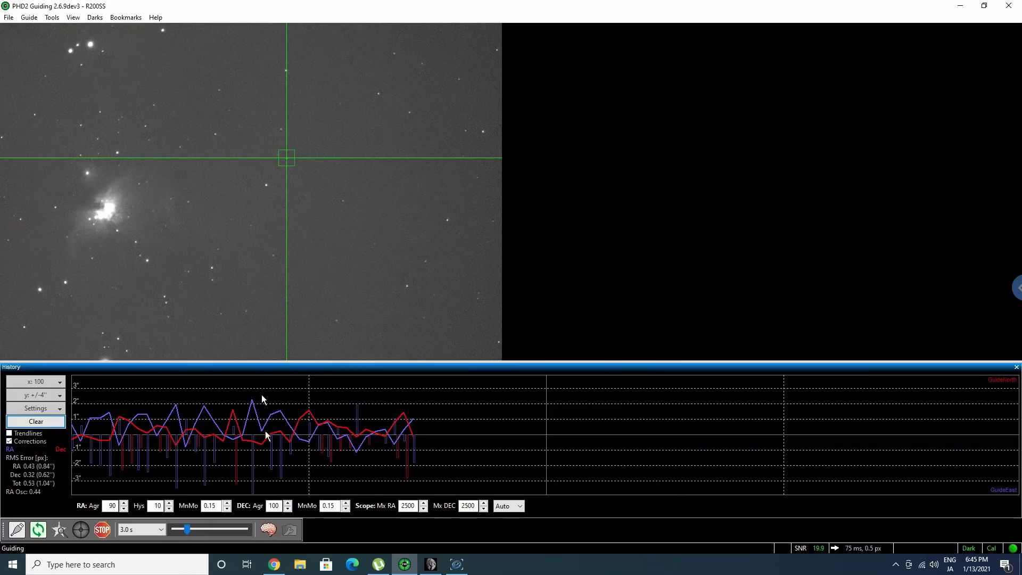
# Check the available camera exposure durations and stop the single-star guiding
pyautogui.click(146, 528)
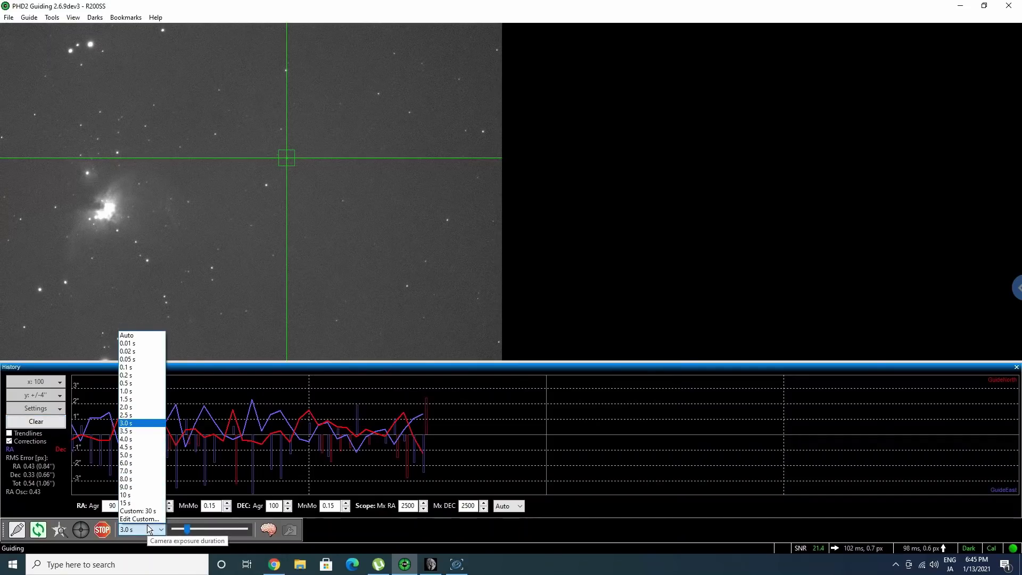
pyautogui.click(147, 525)
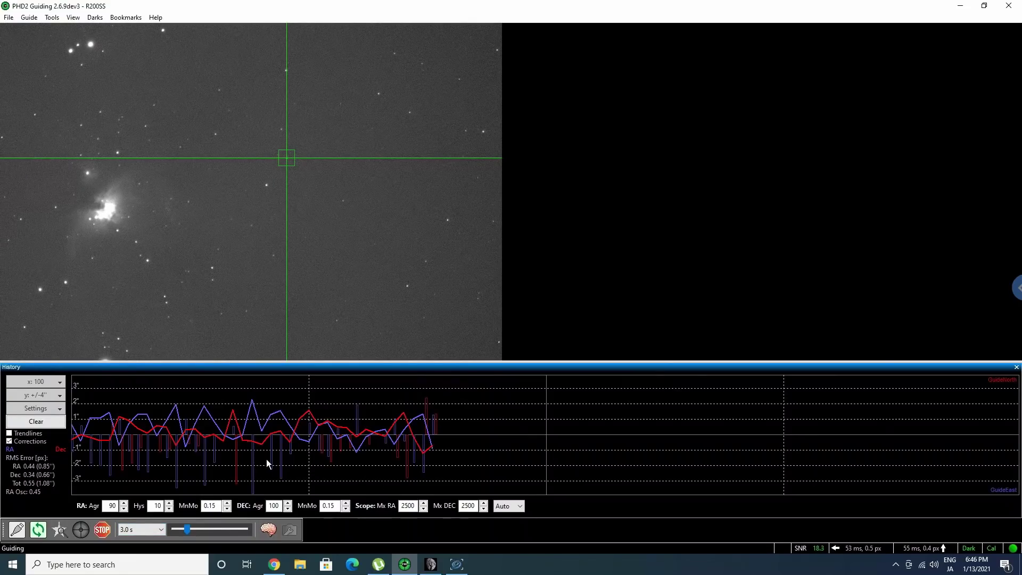
pyautogui.click(102, 529)
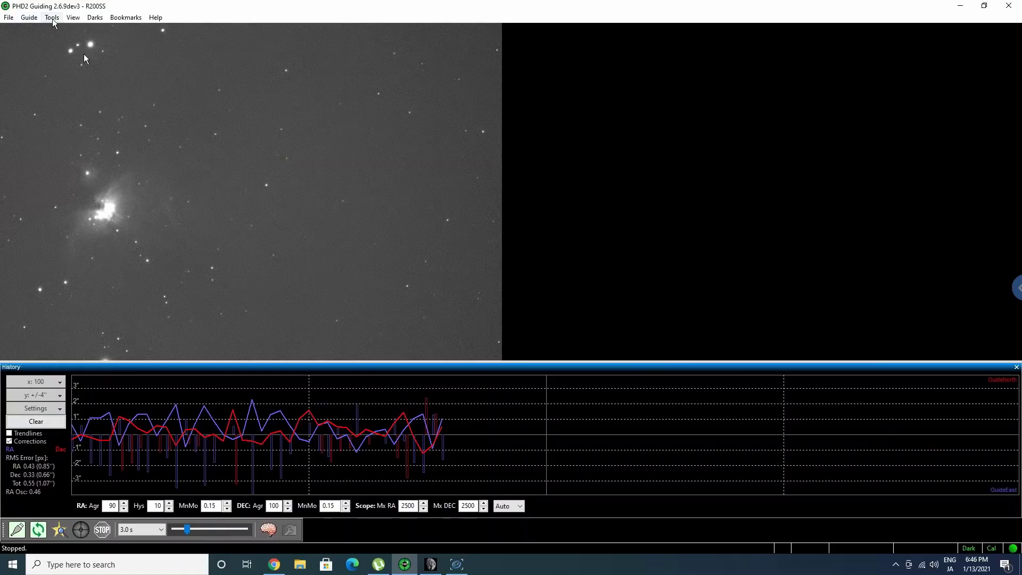
# Enable the Use multiple stars option in the advanced guiding settings and apply it
pyautogui.click(268, 529)
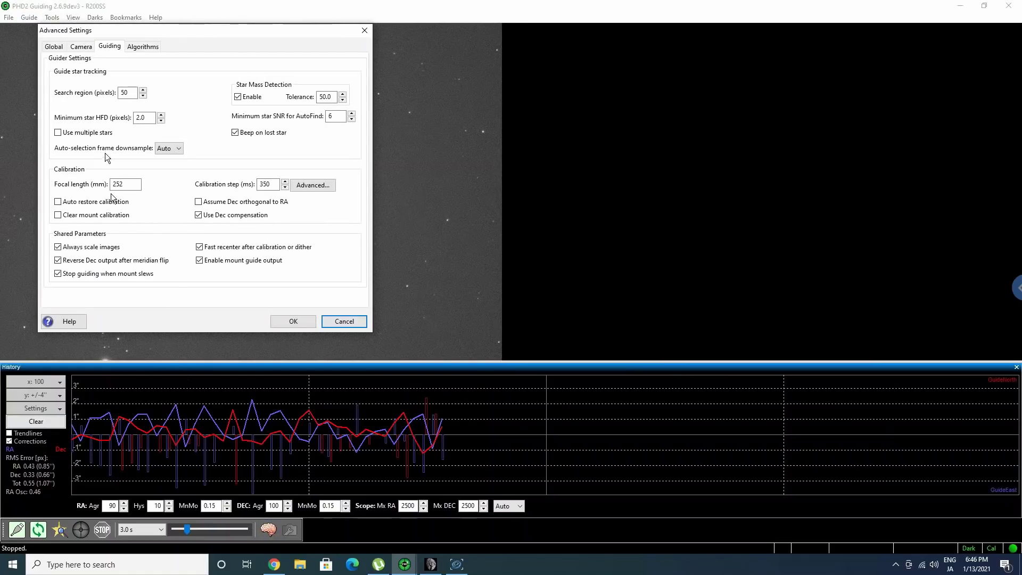
pyautogui.click(81, 133)
pyautogui.click(291, 322)
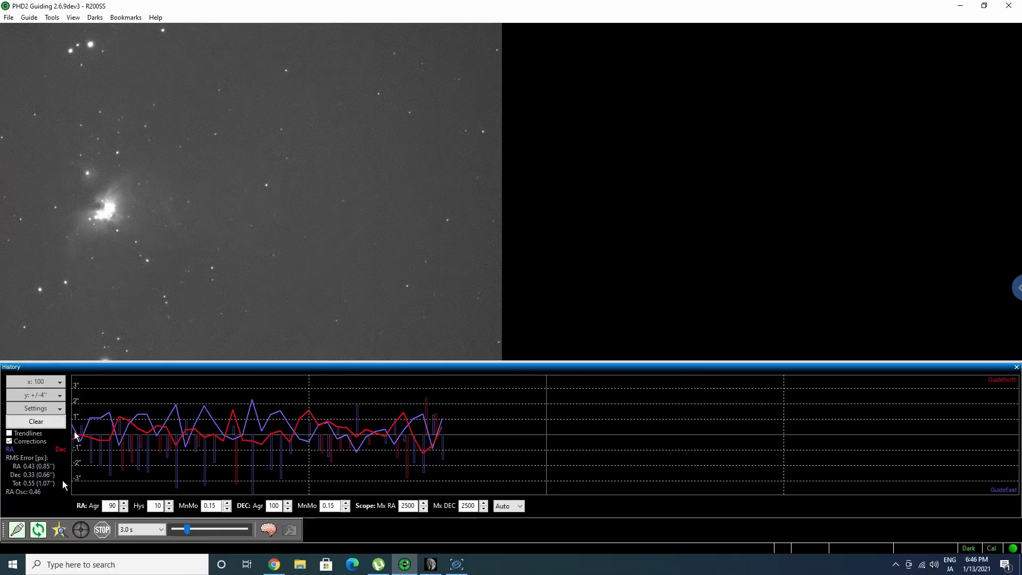
# Loop exposures with auto-selected multiple guide stars and set the camera exposure duration to 1.0 s
pyautogui.click(59, 531)
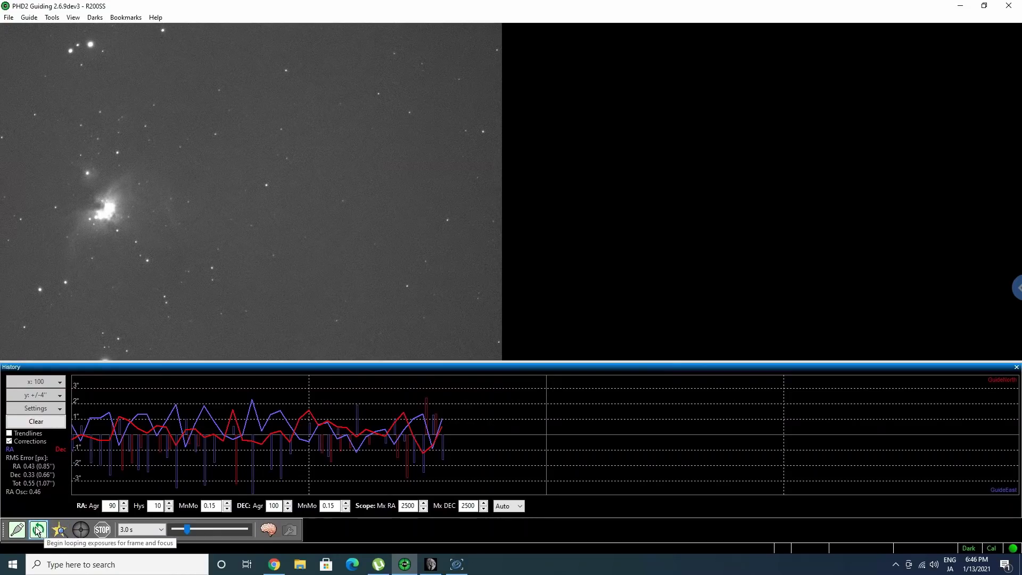
pyautogui.click(148, 534)
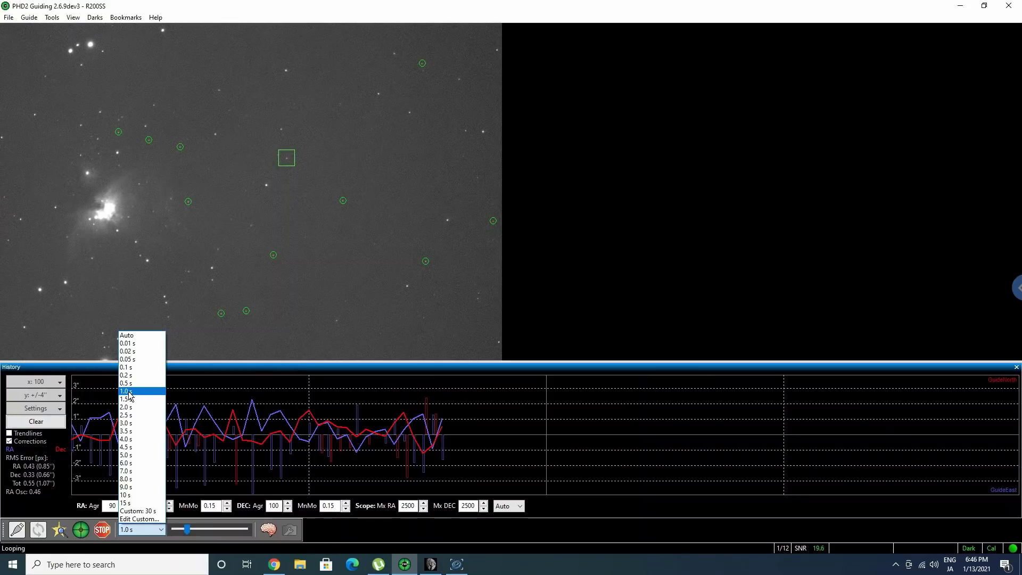
pyautogui.click(128, 391)
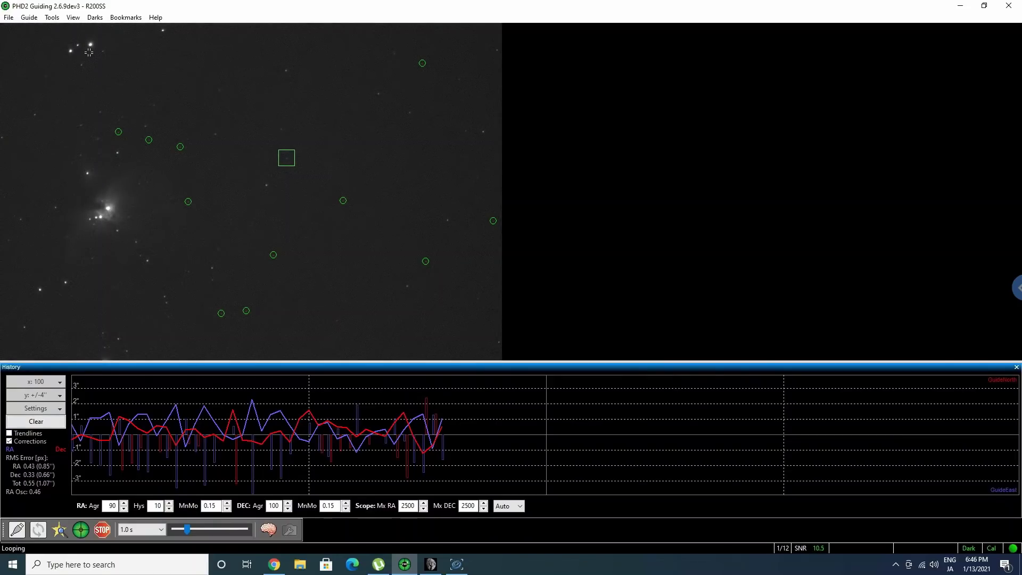
# Auto-select the guide stars again and run multi-star guiding for a while before stopping it
pyautogui.click(51, 19)
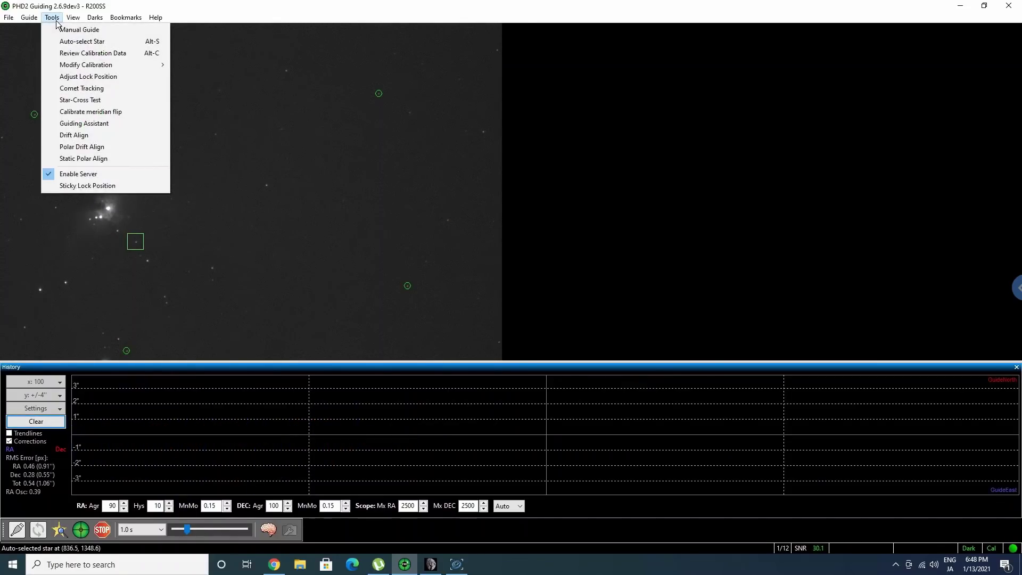
pyautogui.click(85, 41)
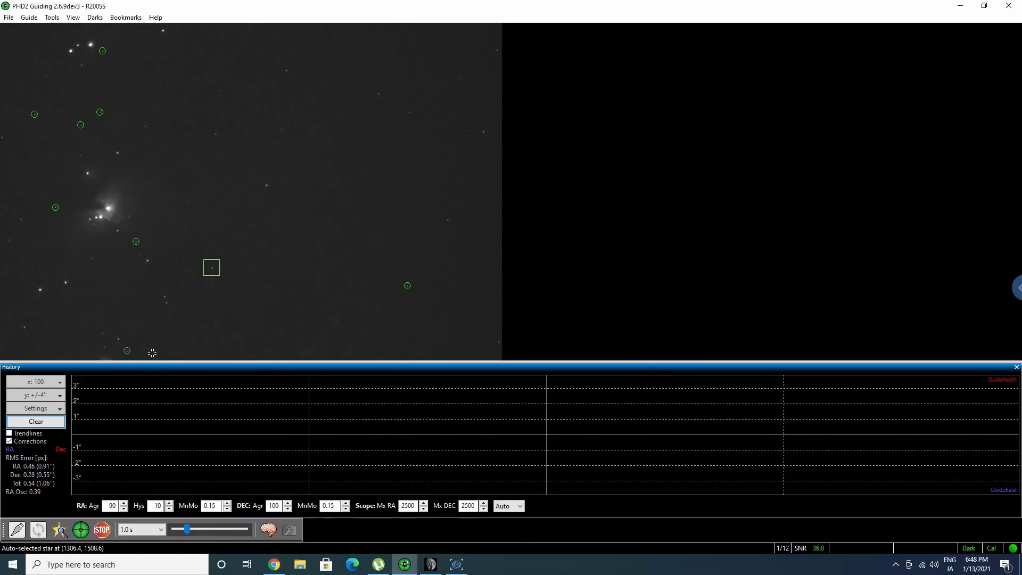
pyautogui.click(81, 530)
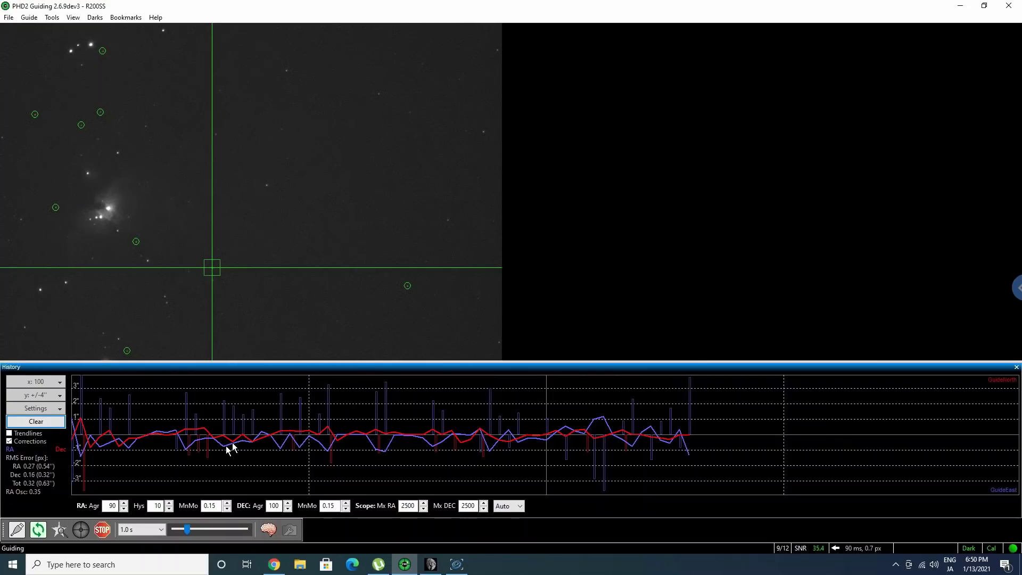
pyautogui.click(104, 530)
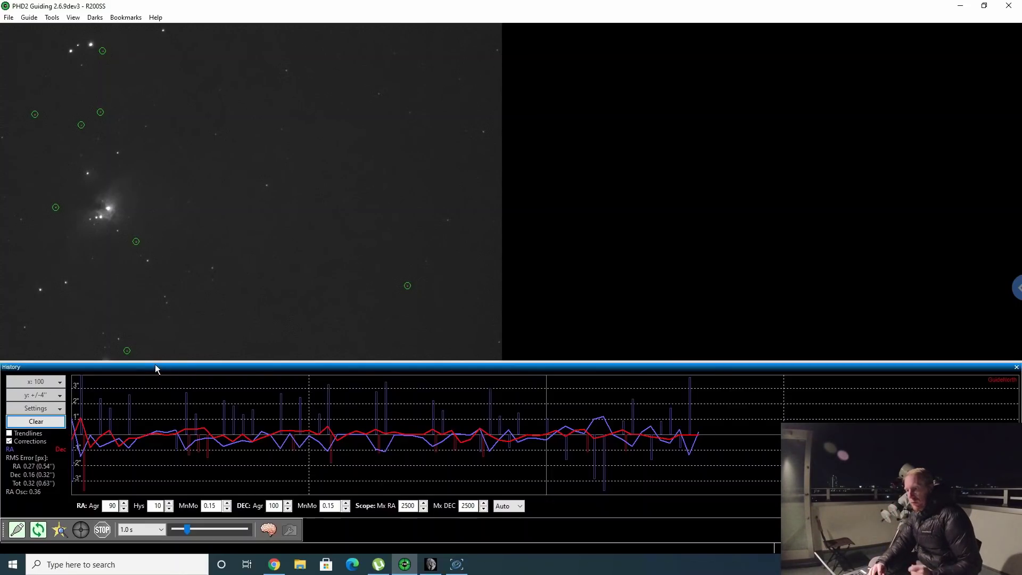
# Examine the dark library build settings, cancel without building, and check the dark library and bad-pixel map options
pyautogui.click(95, 18)
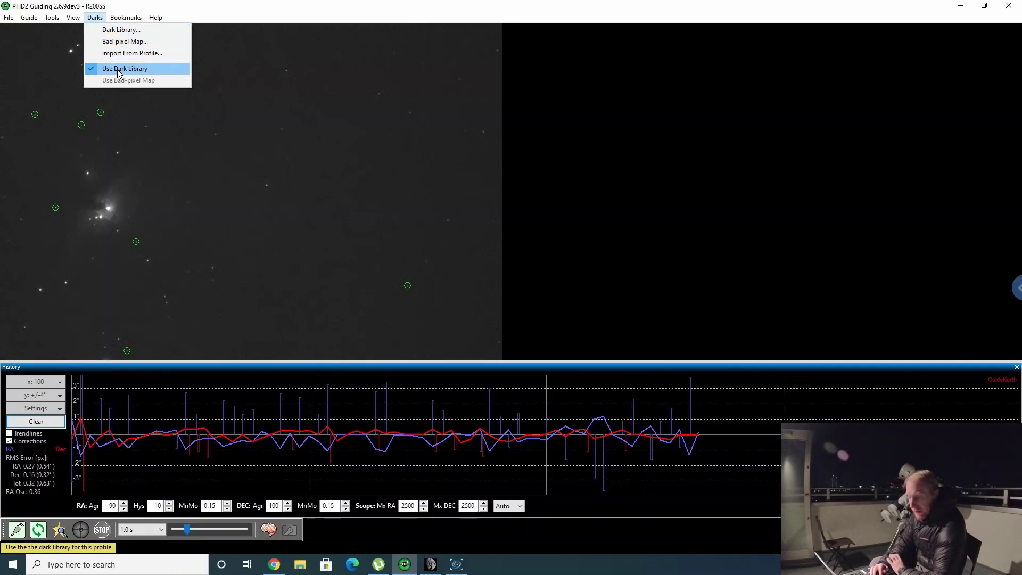
pyautogui.click(105, 34)
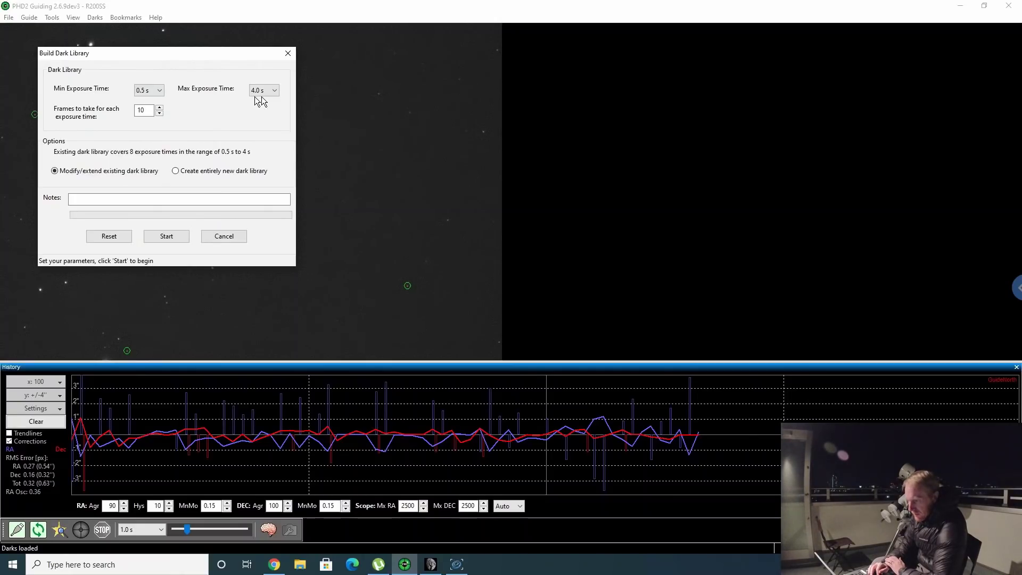
pyautogui.click(149, 110)
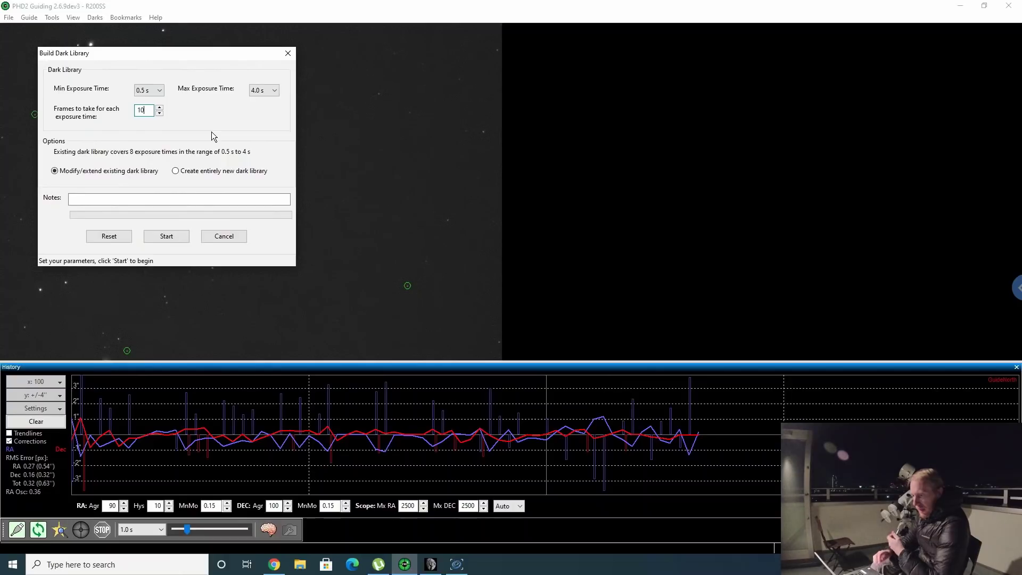
pyautogui.click(226, 240)
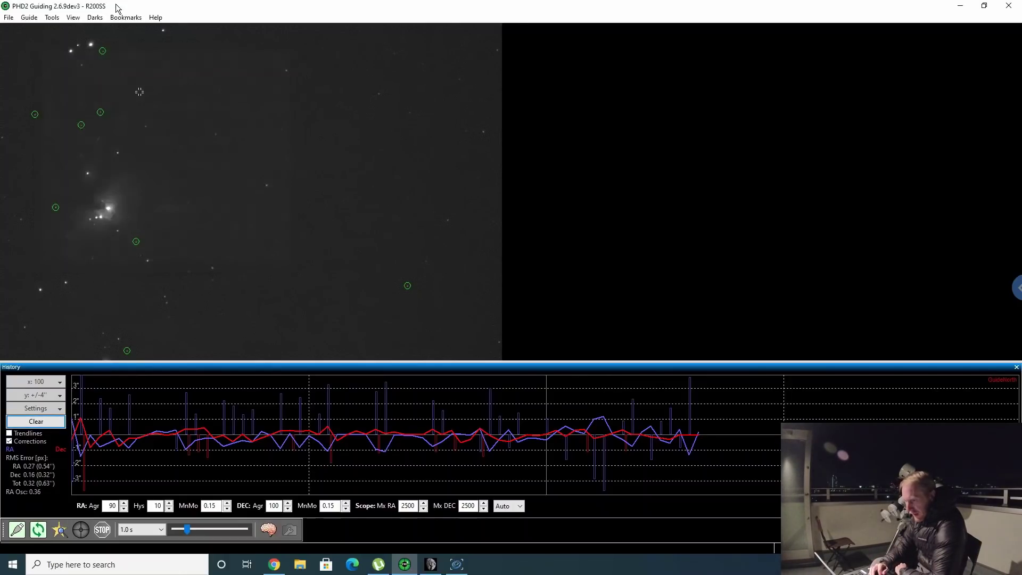
pyautogui.click(95, 17)
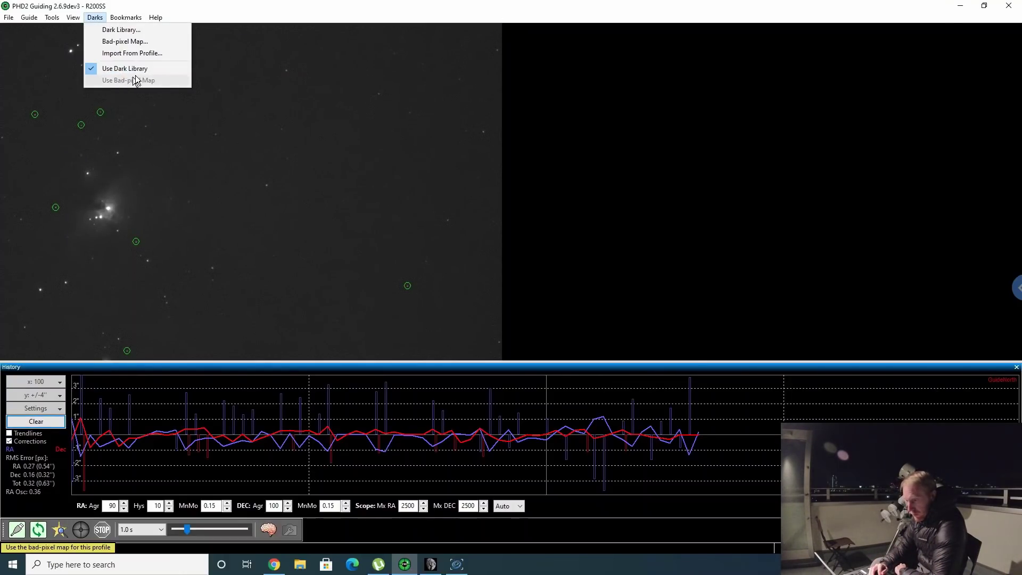
pyautogui.click(225, 177)
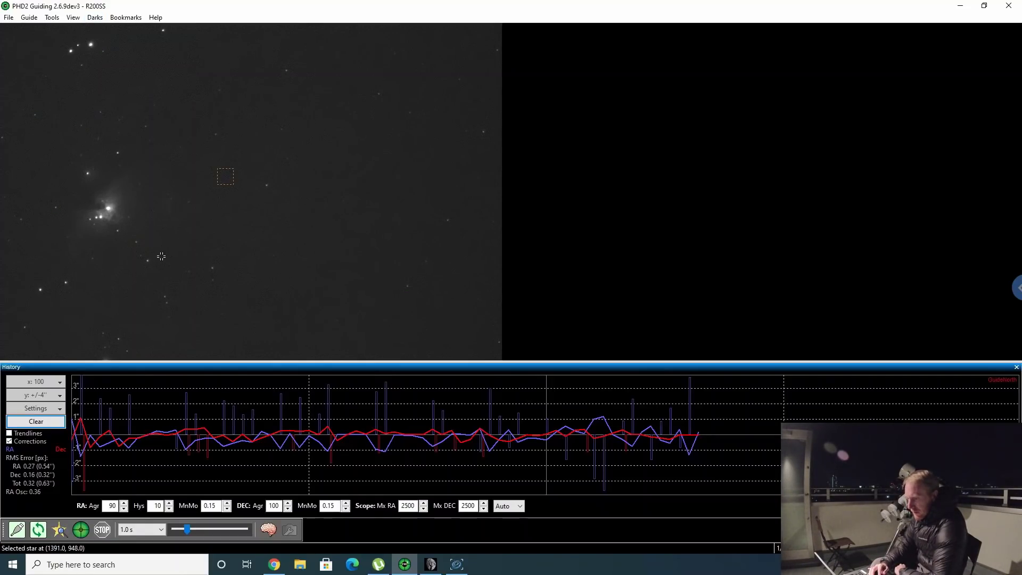
# Auto-select guide stars to replace the manually picked empty spot in the star field
pyautogui.click(53, 17)
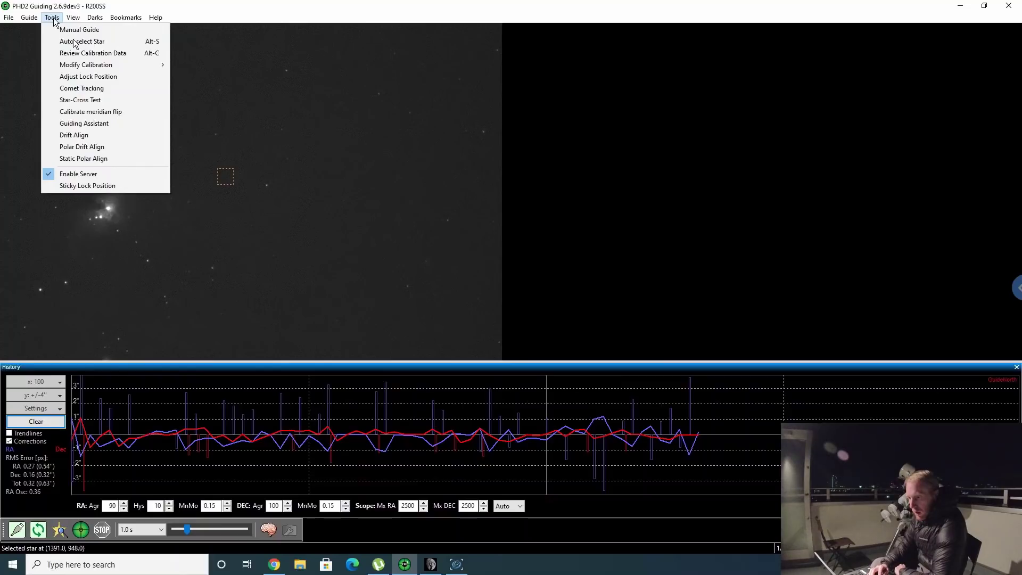
pyautogui.moveTo(65, 18)
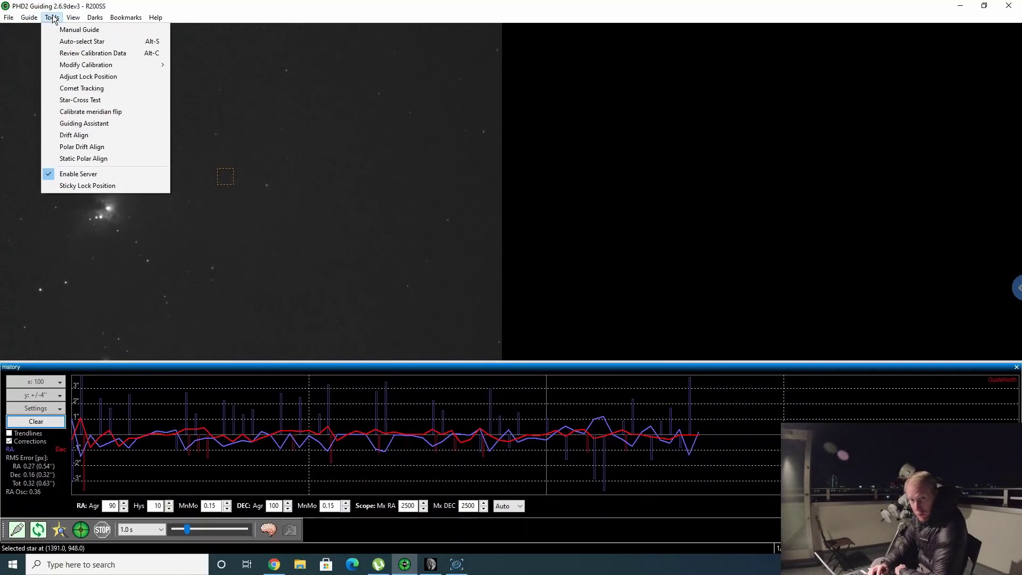
pyautogui.click(83, 43)
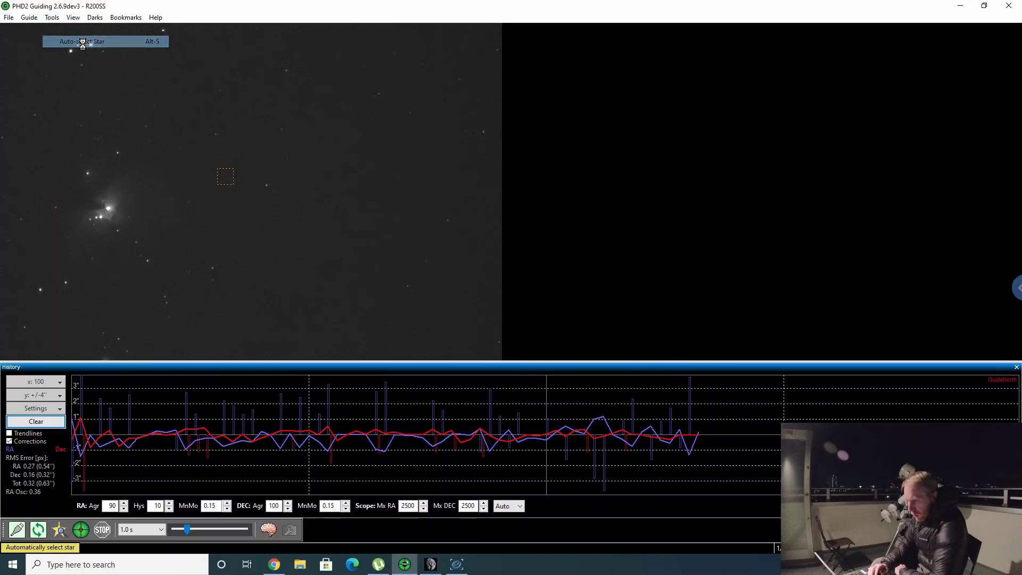
# Review the guide star tracking settings, including the minimum star HFD, and close the advanced settings without saving changes
pyautogui.click(269, 529)
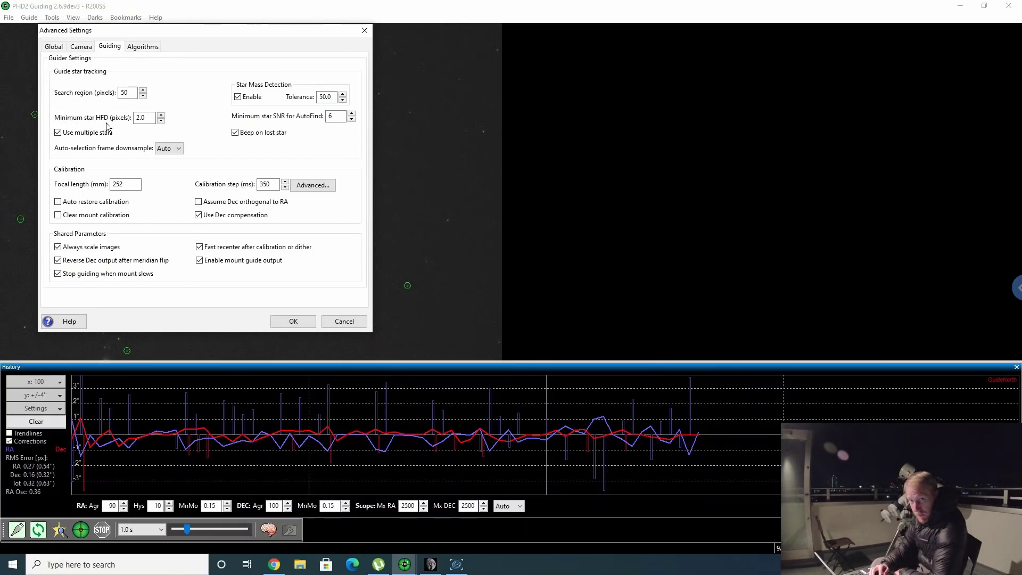
pyautogui.doubleClick(152, 119)
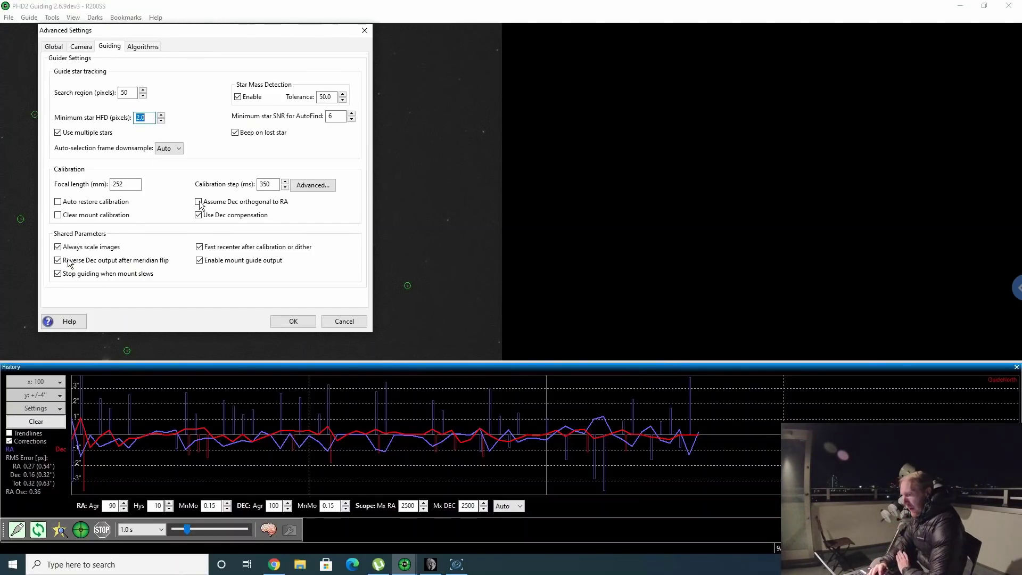
pyautogui.click(341, 323)
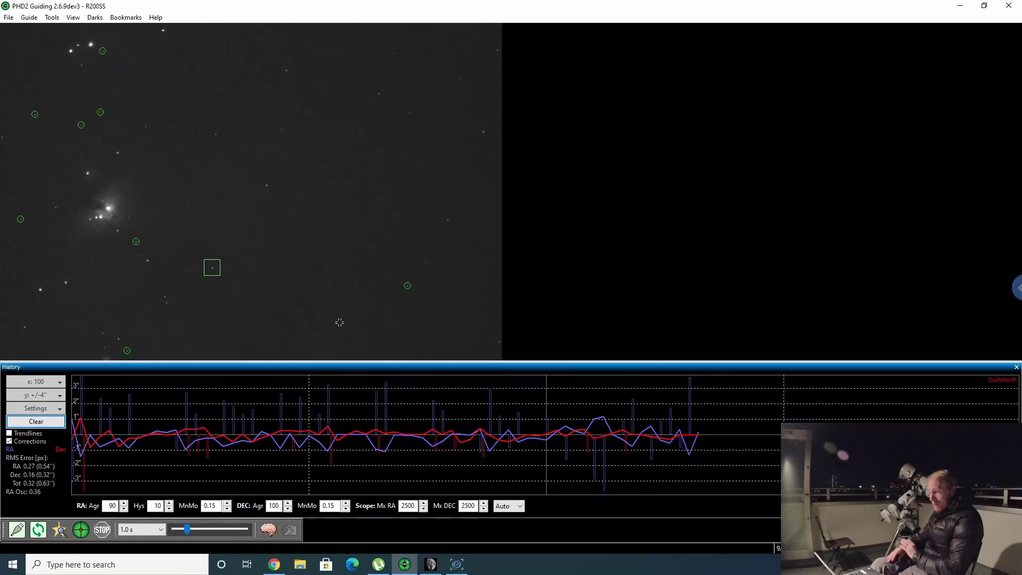
# Switch to GS Server and inspect the mount's orientation in the 3D model from another angle
pyautogui.click(449, 566)
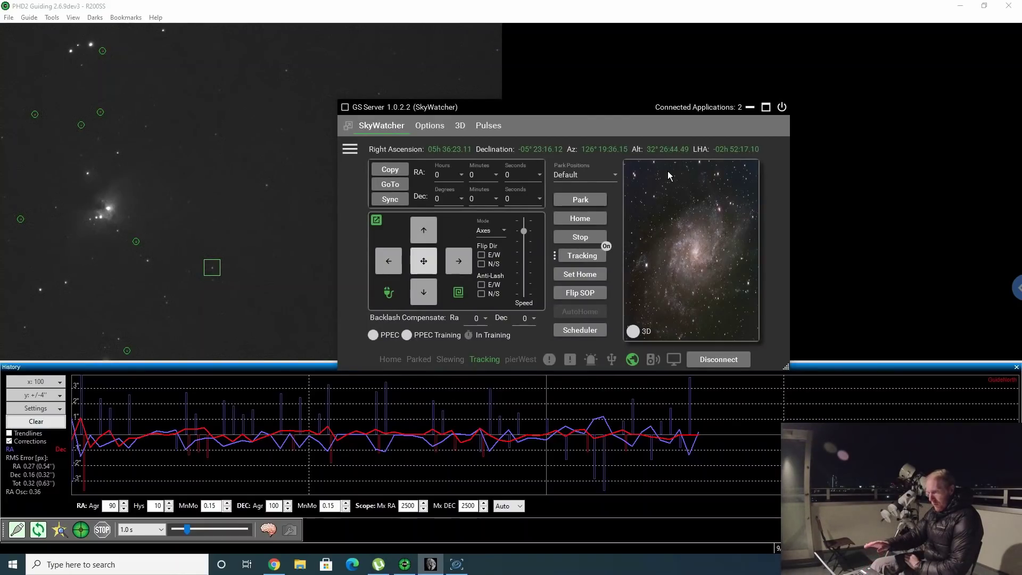
pyautogui.click(461, 133)
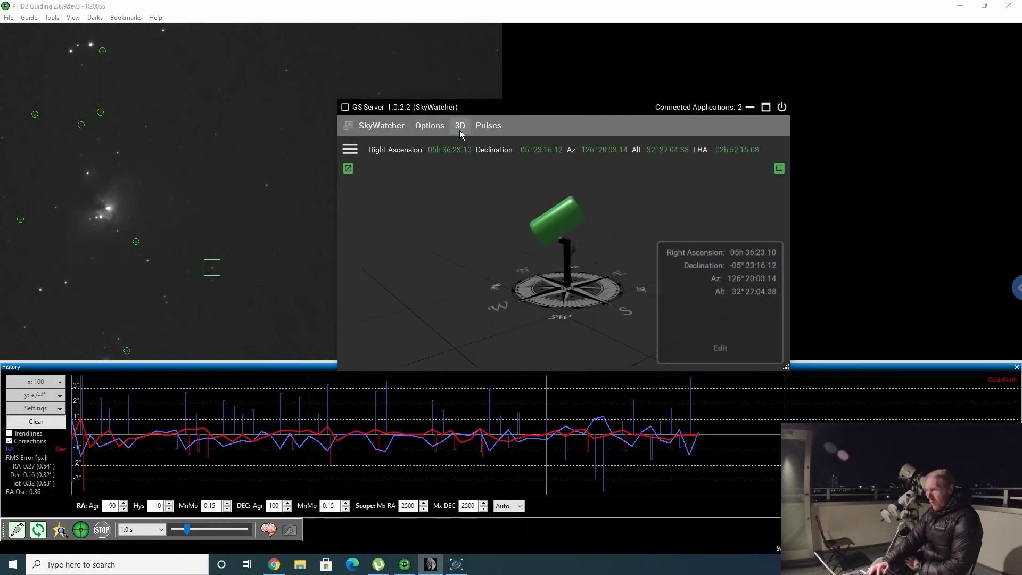
pyautogui.moveTo(439, 201); pyautogui.dragTo(467, 214)
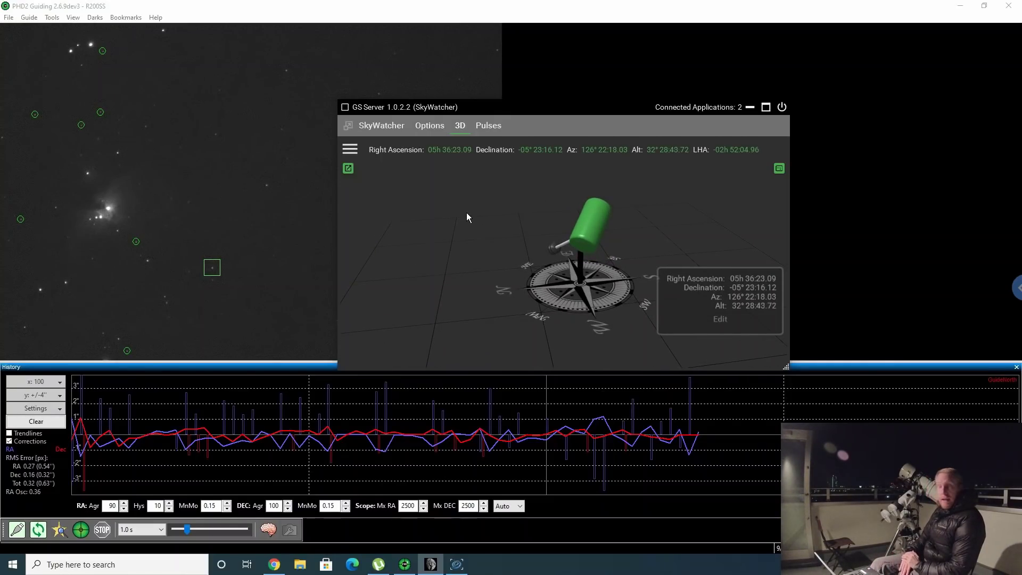